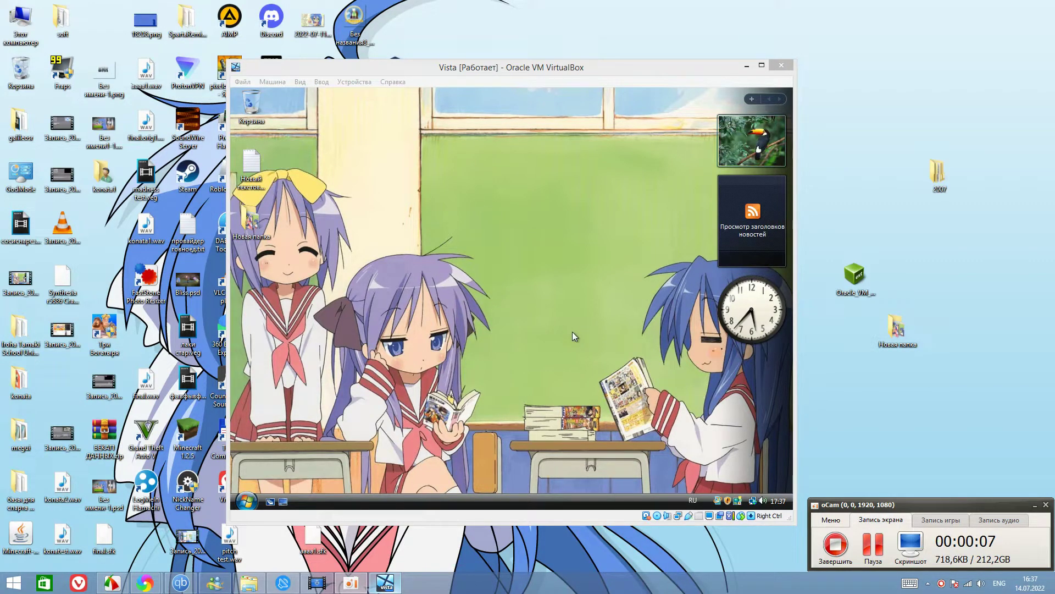
# Step: Mount the Guest Additions disc image in the Vista virtual machine and open its CD drive from Computer
pyautogui.click(358, 85)
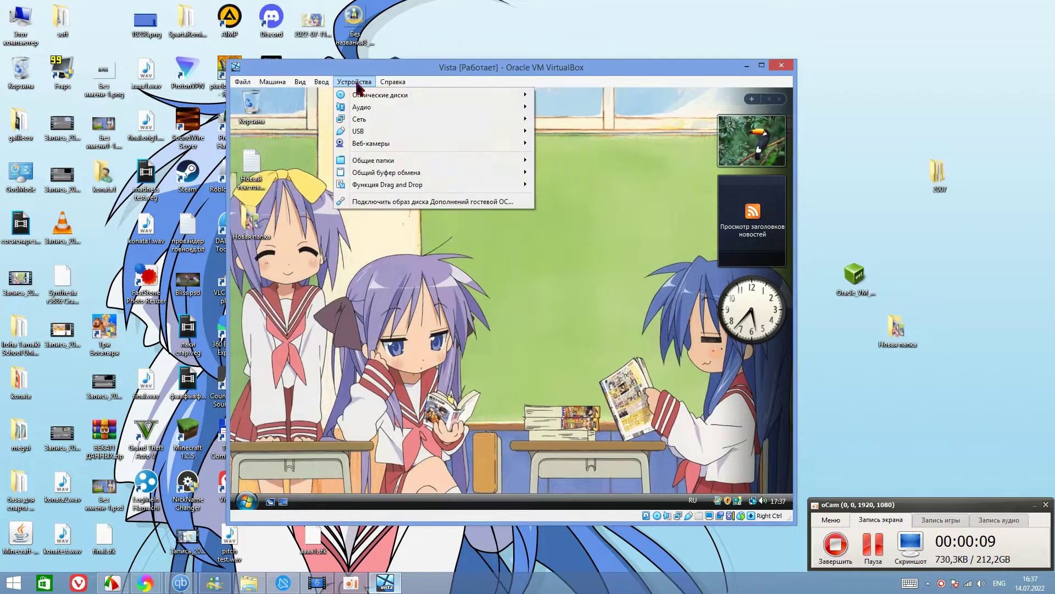
pyautogui.click(379, 201)
pyautogui.click(247, 501)
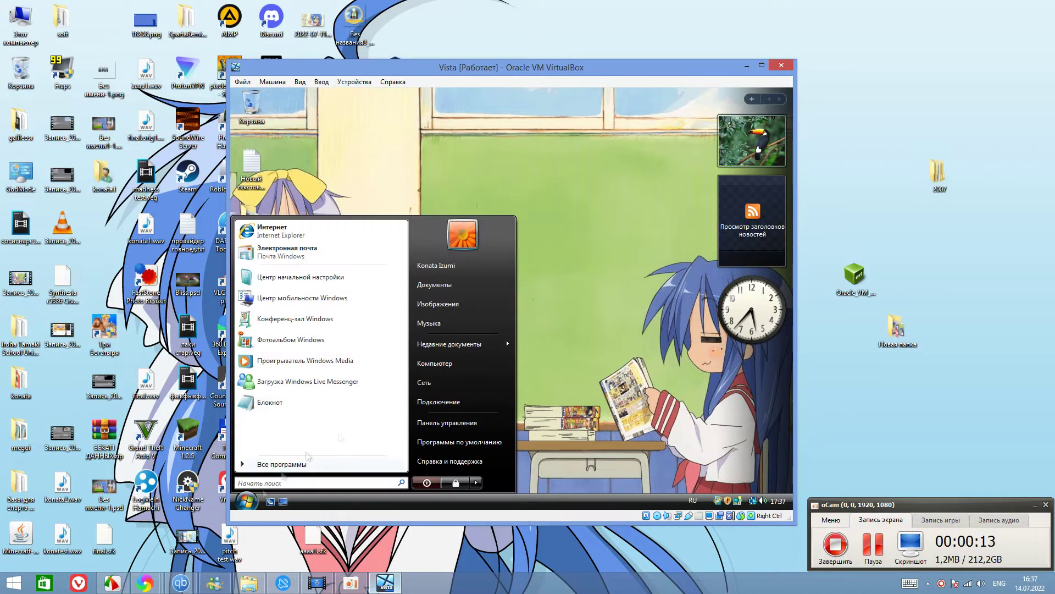
pyautogui.click(472, 376)
pyautogui.doubleClick(412, 283)
# Step: Try to install VirtualBox Guest Additions 6.1.34 from VBoxWindowsAdditions-x86 with Direct3D Support and Start menu entries included
pyautogui.click(434, 351)
pyautogui.doubleClick(446, 352)
pyautogui.click(582, 384)
pyautogui.click(582, 384)
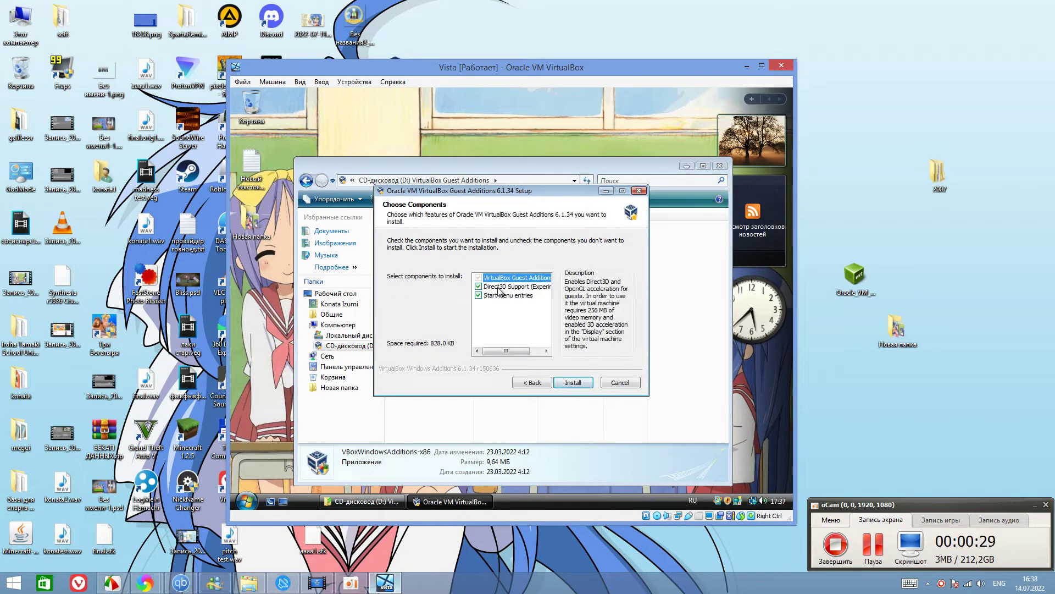
pyautogui.click(574, 382)
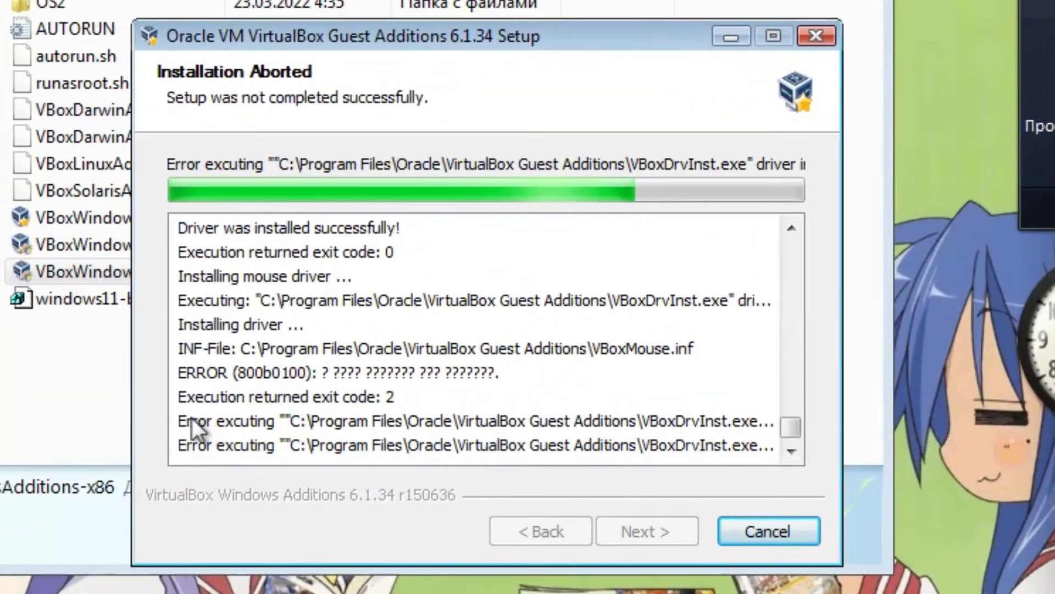
# Step: Examine the error lines at the end of the Guest Additions setup log
pyautogui.click(190, 421)
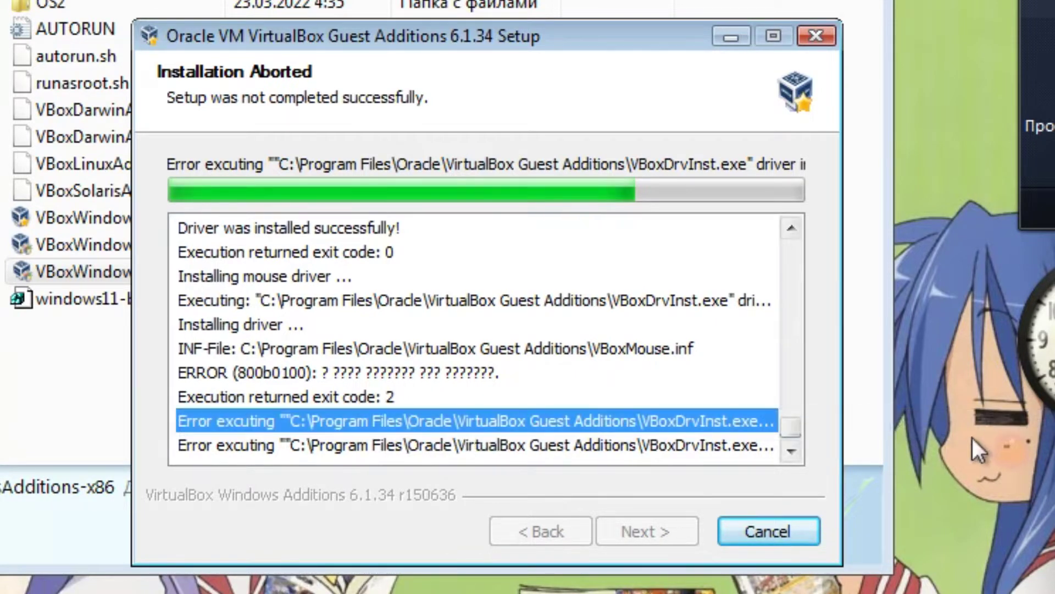
pyautogui.click(223, 395)
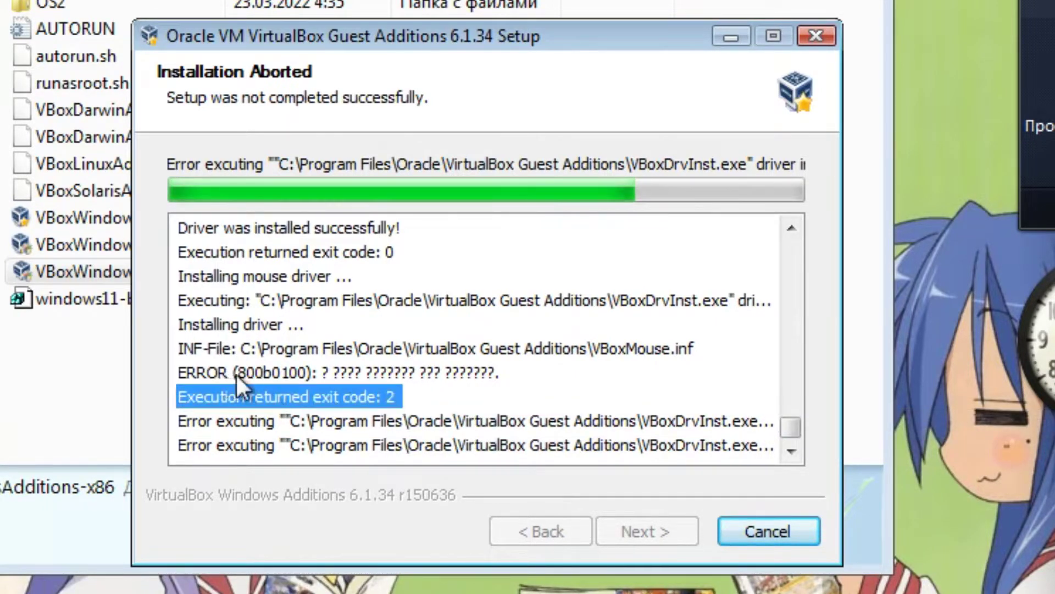
pyautogui.click(239, 374)
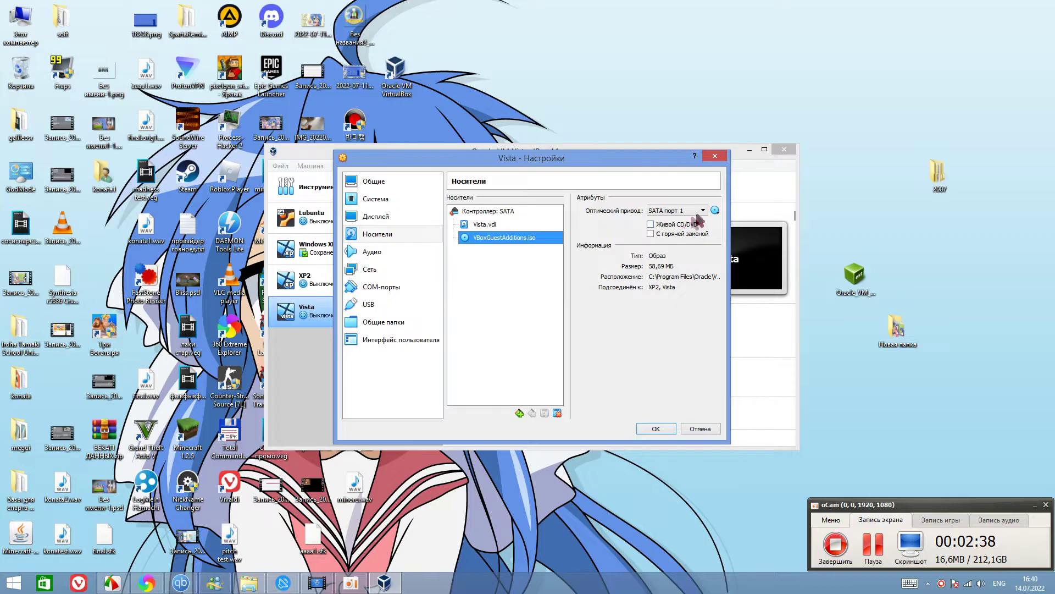
# Step: Add VBoxGuestAdditions_6.1.0.iso from the Pictures folder and choose it as the disc for the Vista machine's optical drive
pyautogui.click(715, 210)
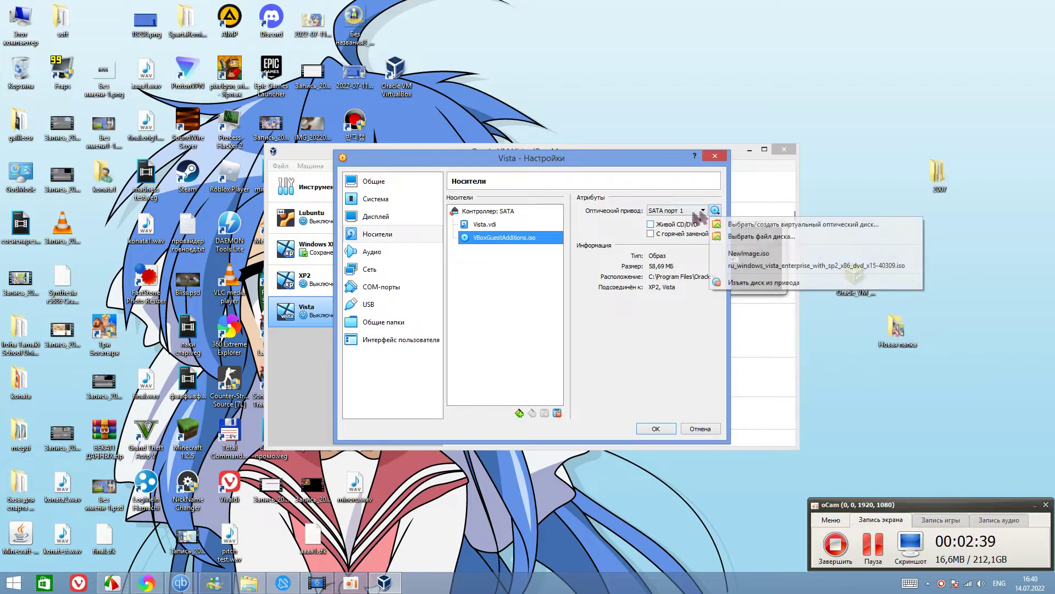
pyautogui.click(748, 225)
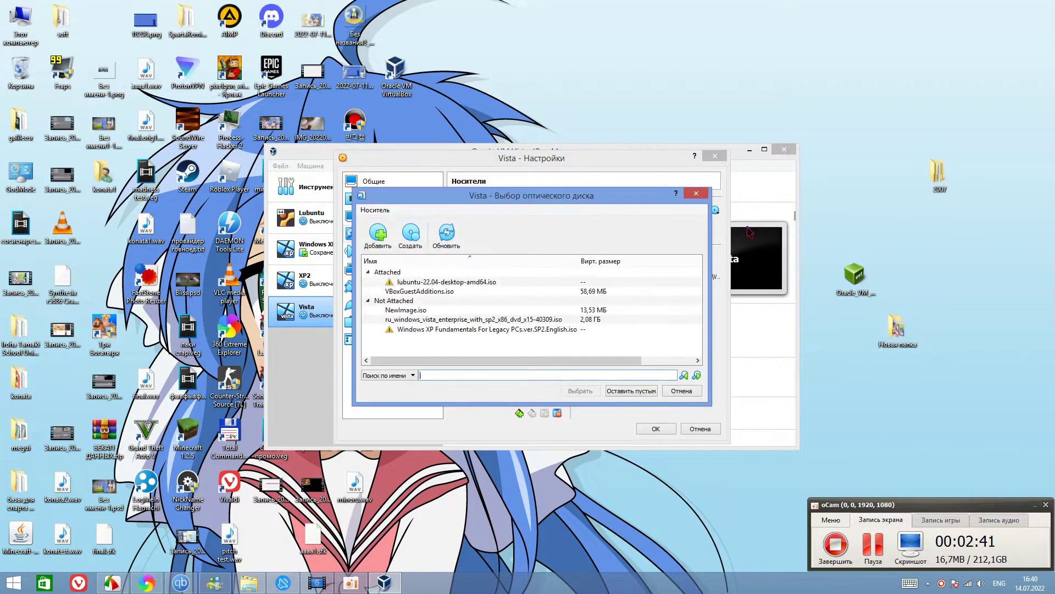
pyautogui.click(377, 233)
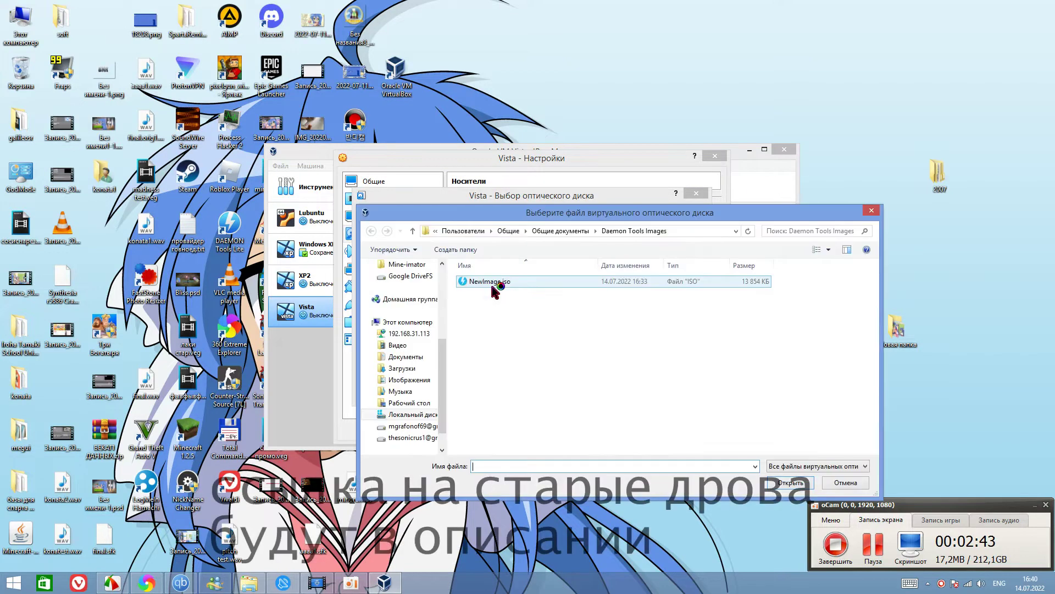
pyautogui.click(407, 358)
pyautogui.click(409, 379)
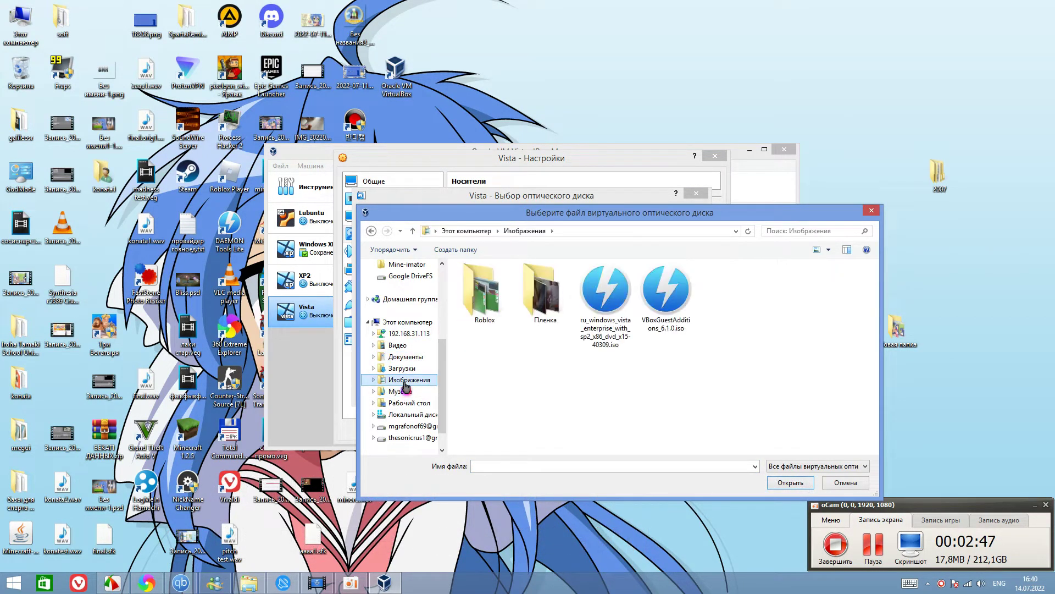
pyautogui.click(678, 308)
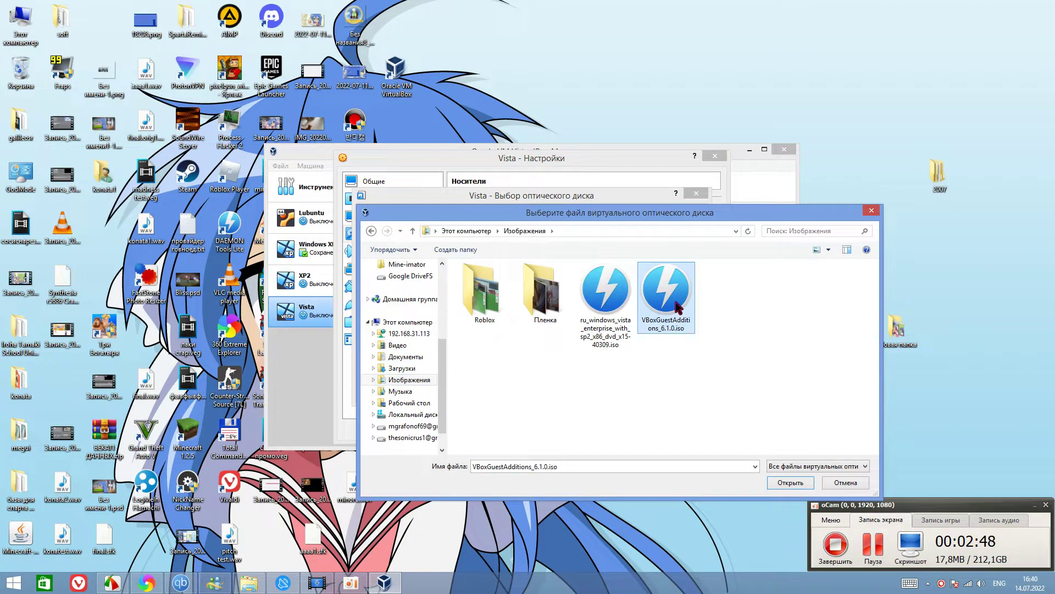
pyautogui.click(778, 484)
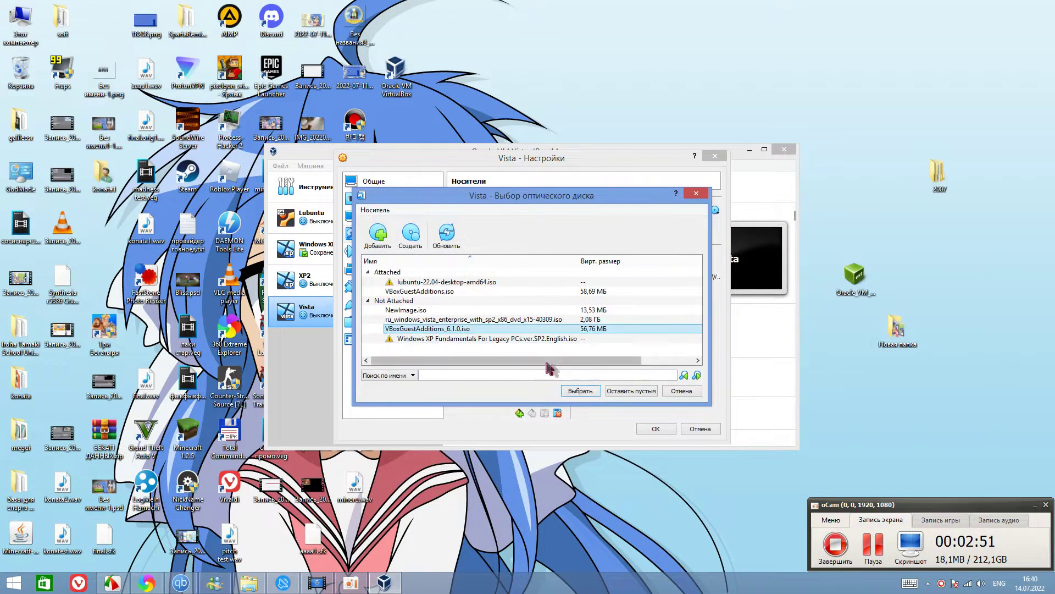
pyautogui.click(579, 391)
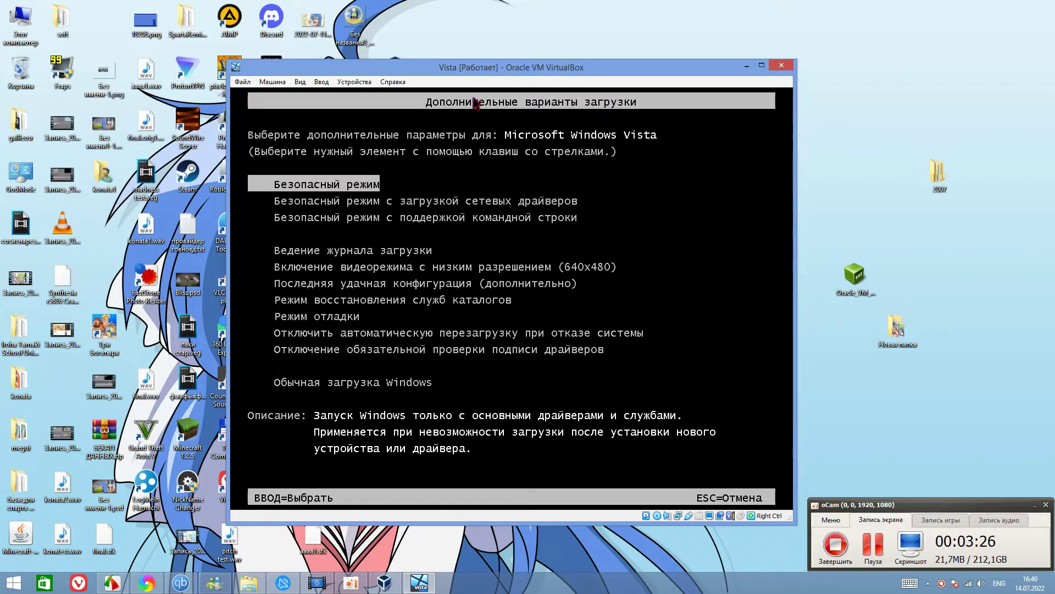
# Step: Boot Windows Vista with mandatory driver signature verification disabled
pyautogui.press('Down')
pyautogui.press('Down')
pyautogui.press('Down')
pyautogui.press('Down')
pyautogui.press('Down')
pyautogui.press('Down')
pyautogui.press('Down')
pyautogui.press('Down')
pyautogui.press('Down')
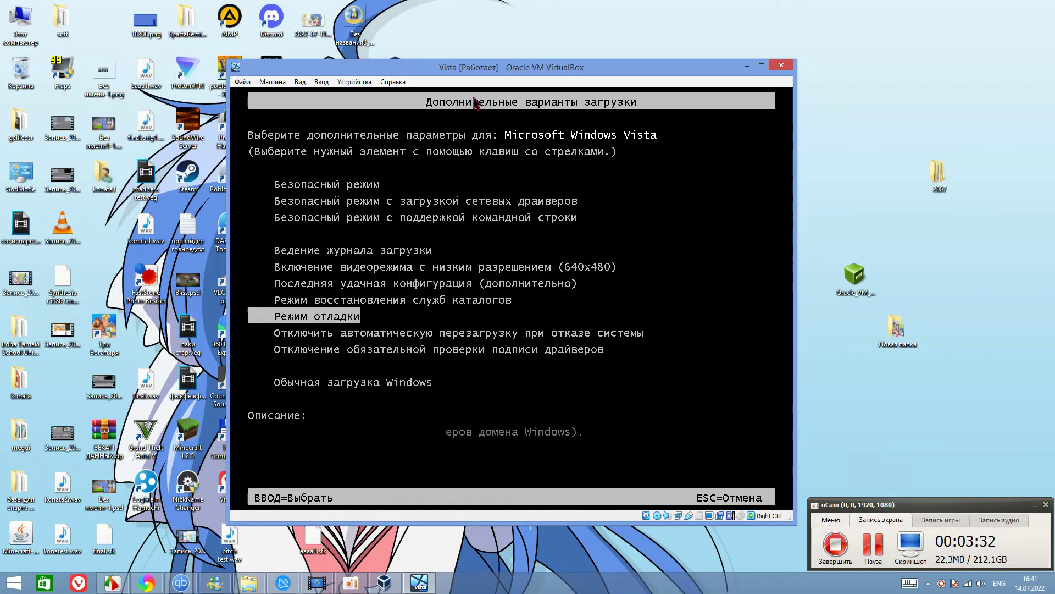
pyautogui.press('Return')
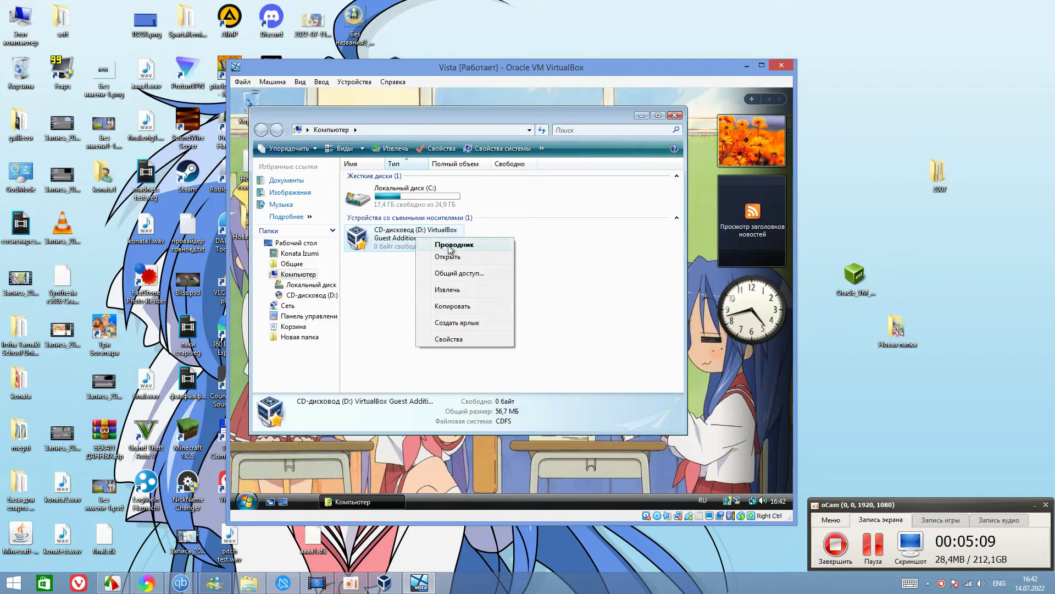
# Step: Open the Guest Additions CD in Vista and run VBoxWindowsAdditions-x86 as administrator, allowing it access to the computer
pyautogui.click(451, 247)
pyautogui.click(382, 303)
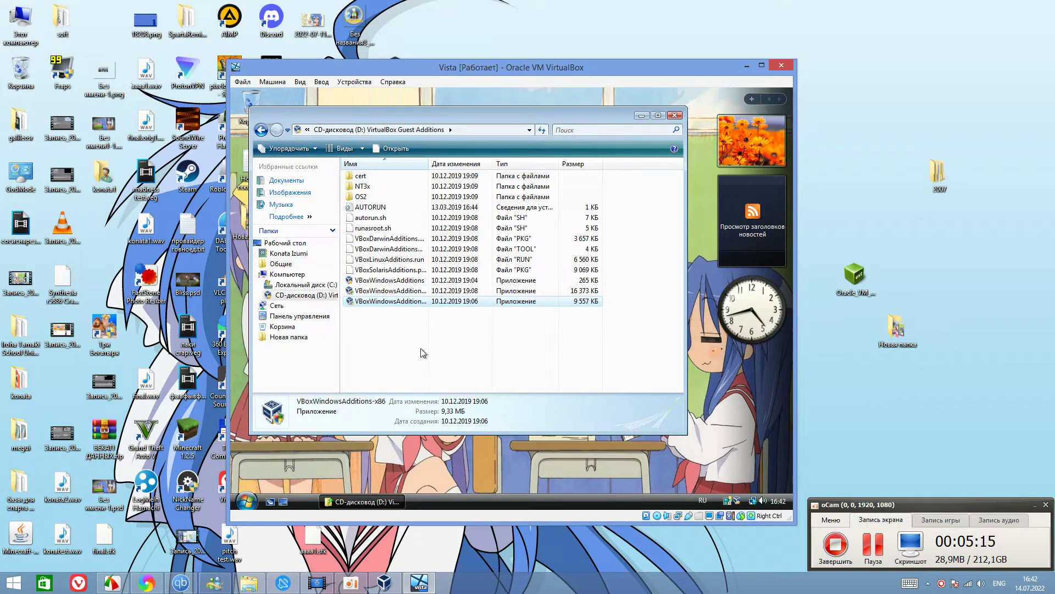
pyautogui.doubleClick(406, 291)
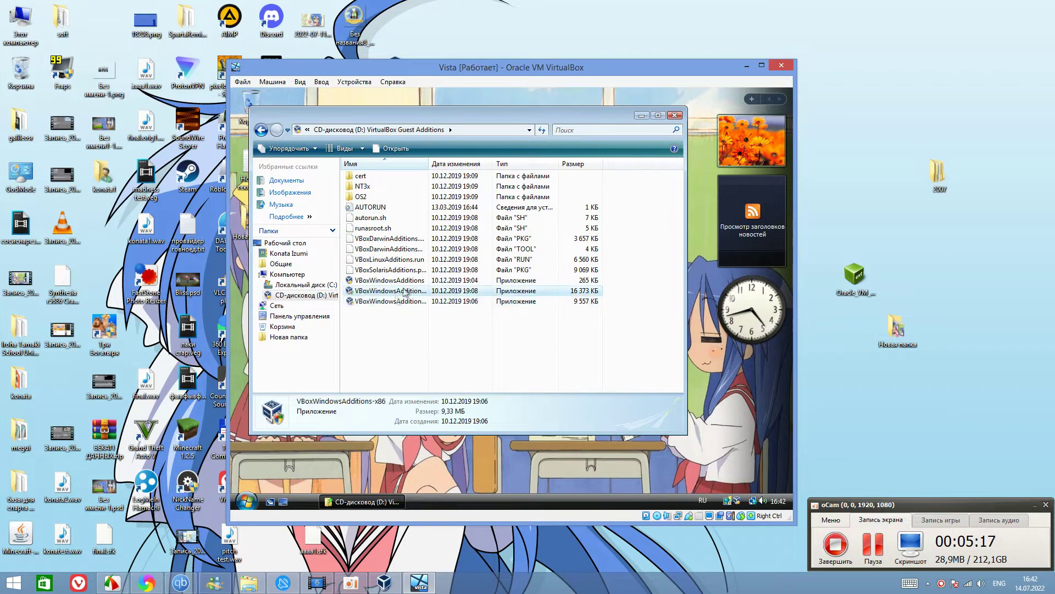
pyautogui.click(383, 301)
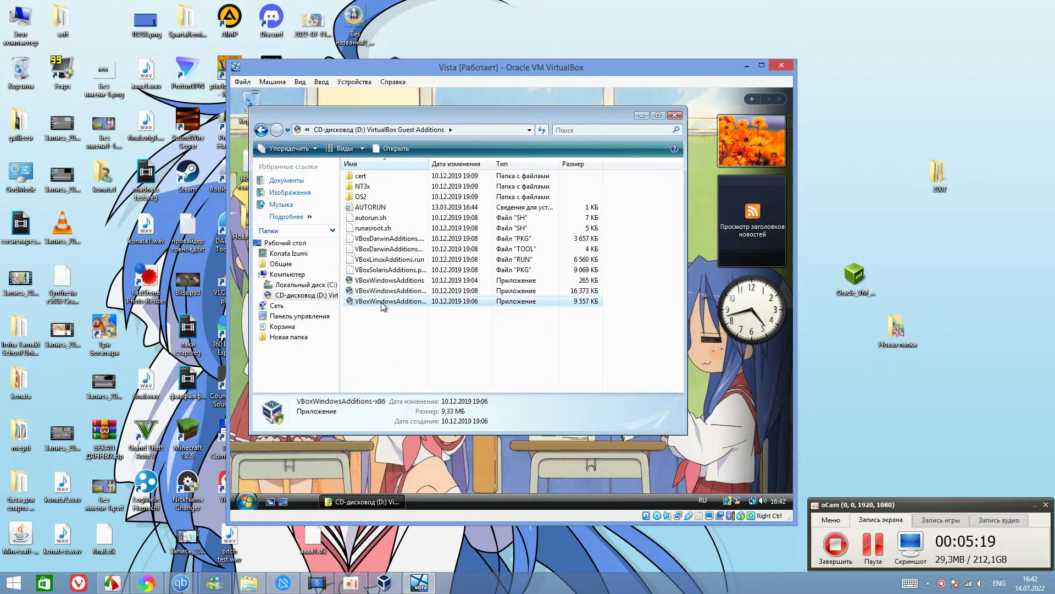
pyautogui.rightClick(381, 302)
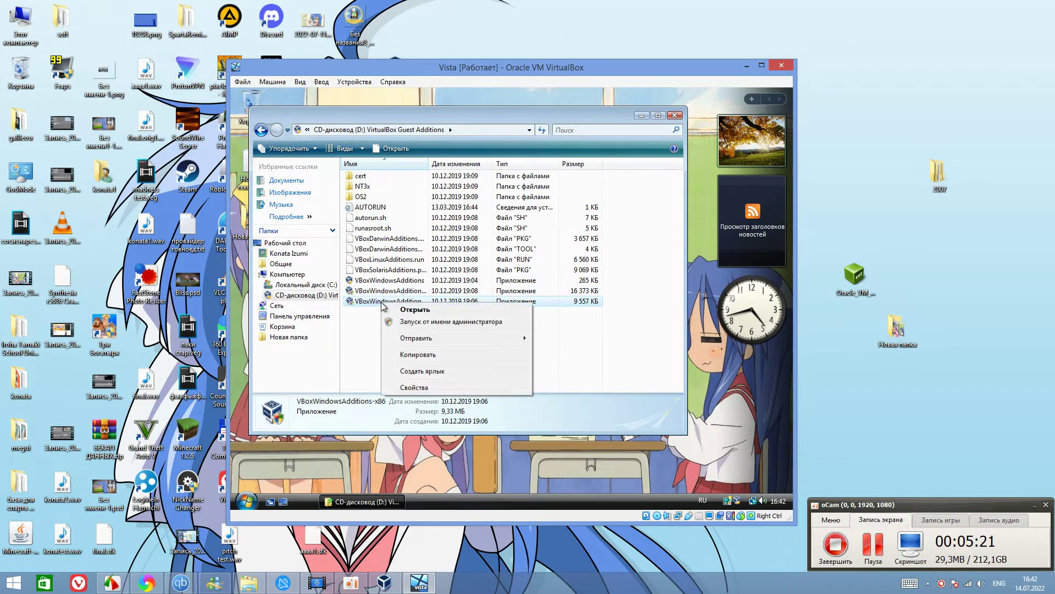
pyautogui.click(409, 326)
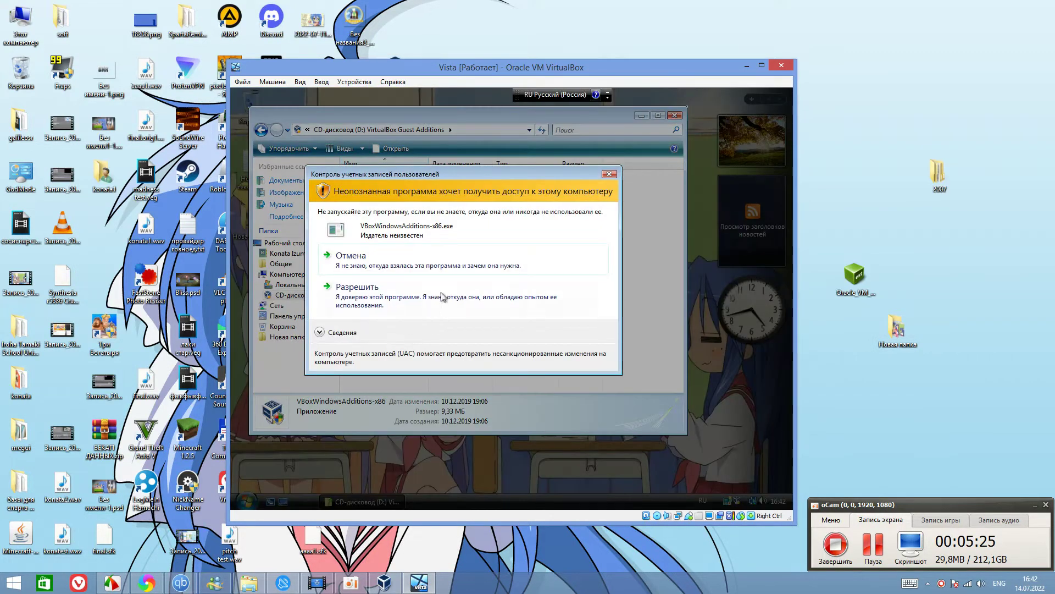
pyautogui.click(440, 297)
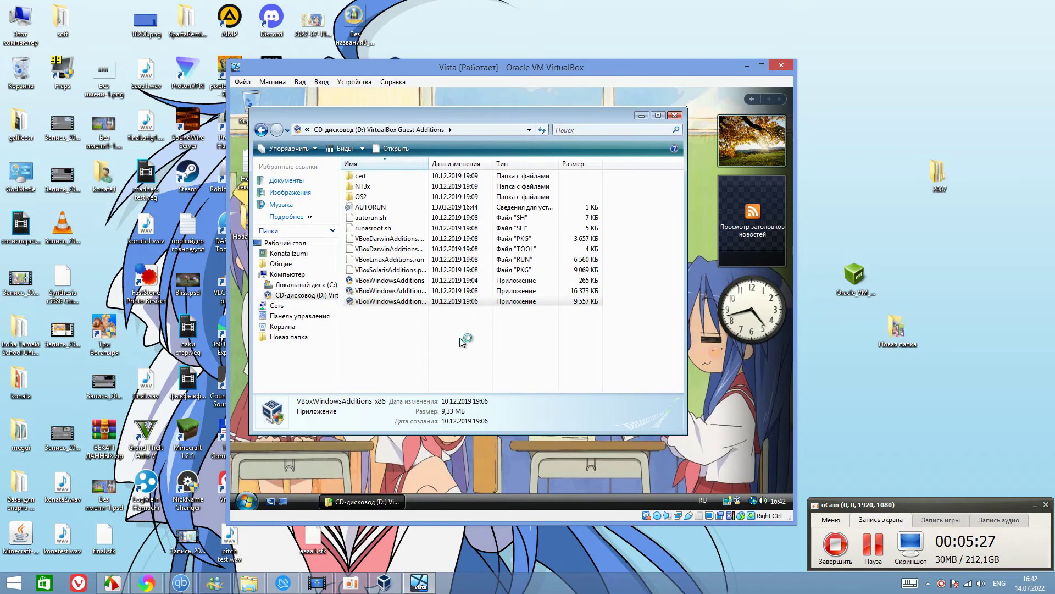
# Step: Install VirtualBox Guest Additions 6.1.0 with Direct3D Support selected among the components
pyautogui.click(565, 381)
pyautogui.click(565, 380)
pyautogui.click(479, 286)
pyautogui.click(574, 381)
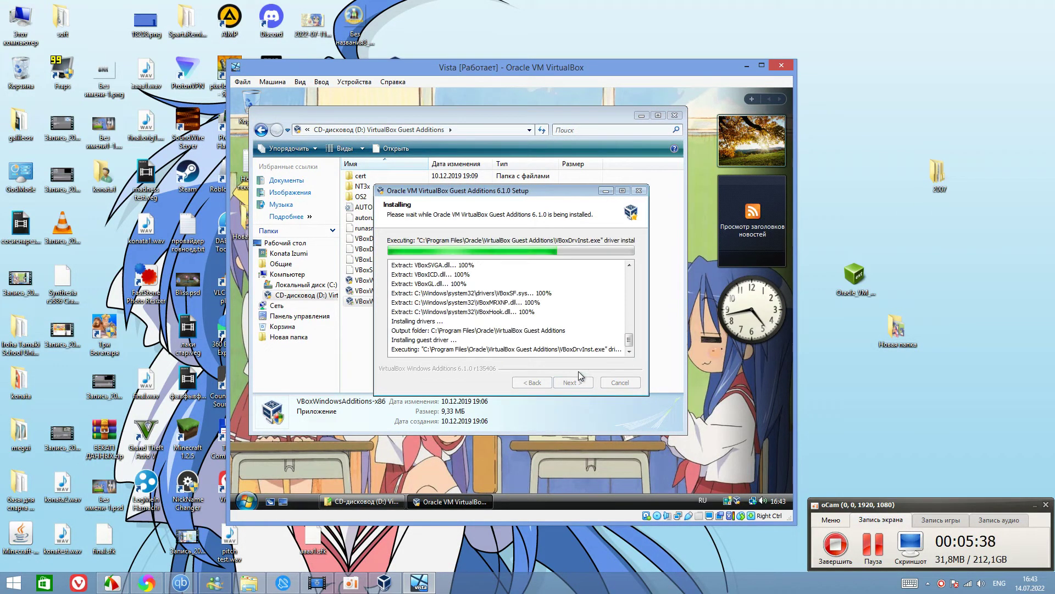
pyautogui.click(538, 315)
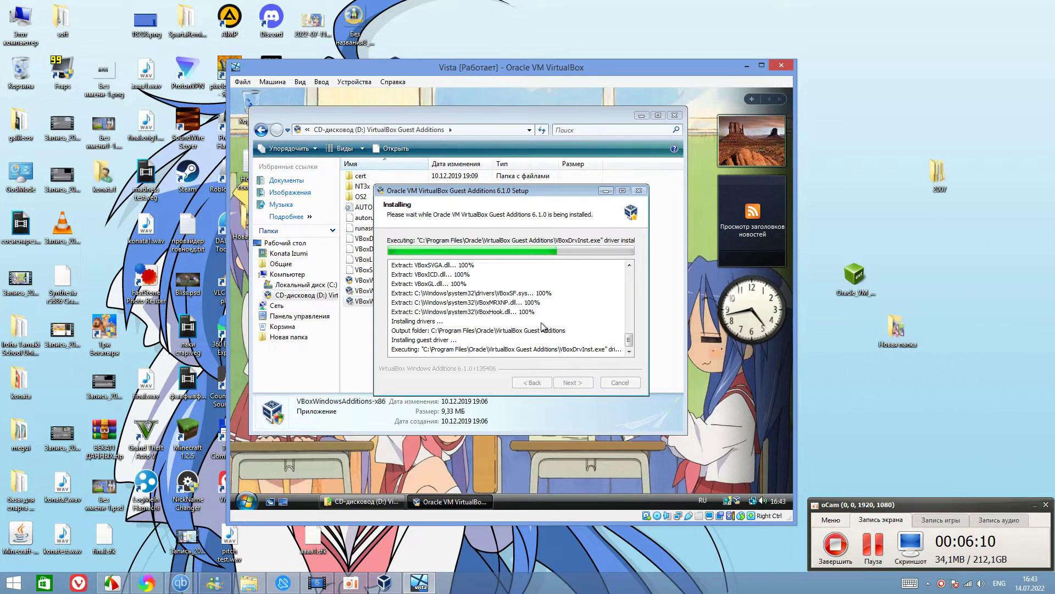
pyautogui.click(542, 323)
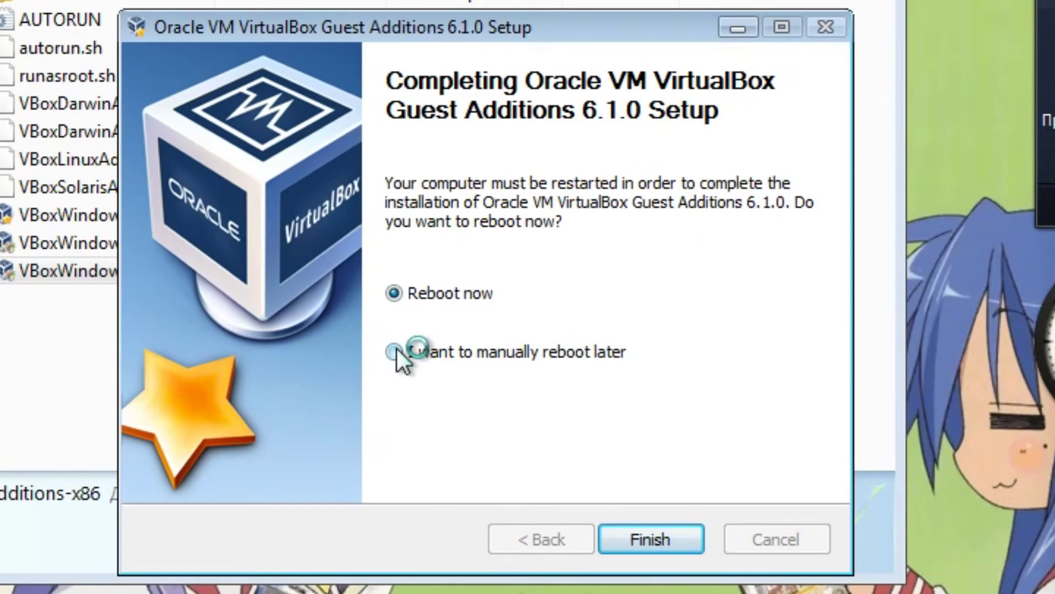
# Step: Finish the Guest Additions 6.1.0 setup and reboot the Vista virtual machine
pyautogui.click(672, 542)
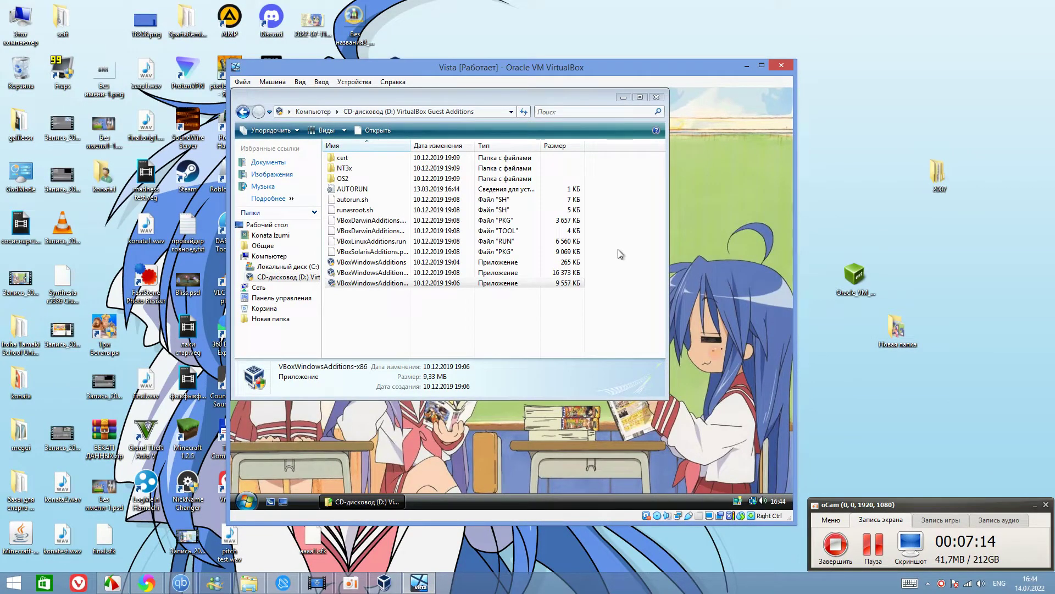
pyautogui.click(240, 503)
pyautogui.click(338, 437)
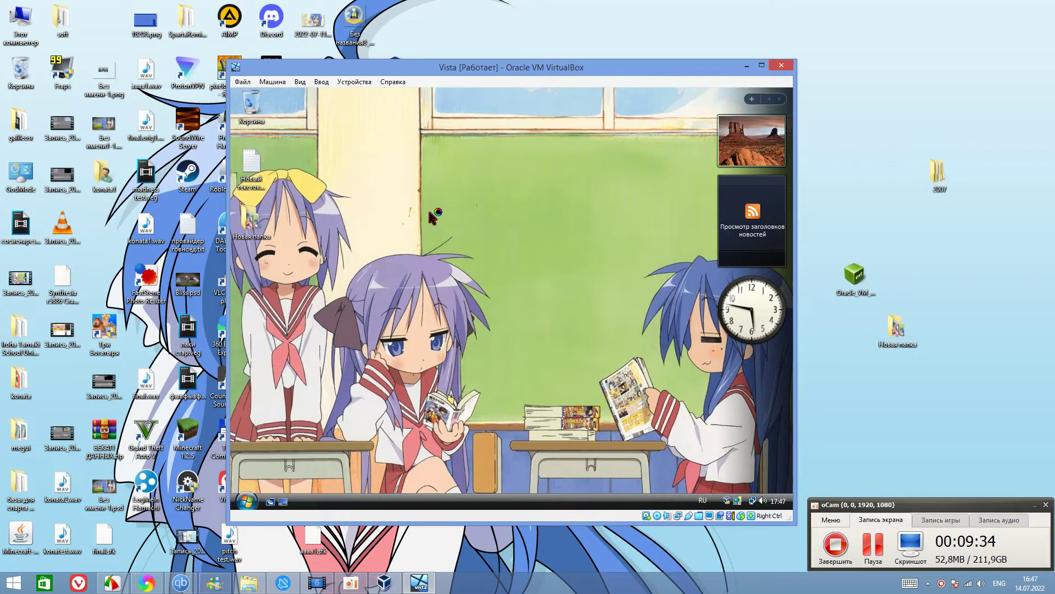
# Step: Copy the video file whose name begins with "сосисонарез" from the host desktop onto the Vista desktop
pyautogui.moveTo(429, 216); pyautogui.dragTo(430, 215)
# Step: Set Vista's window colour scheme to Windows Aero in the Personalization appearance settings
pyautogui.rightClick(566, 214)
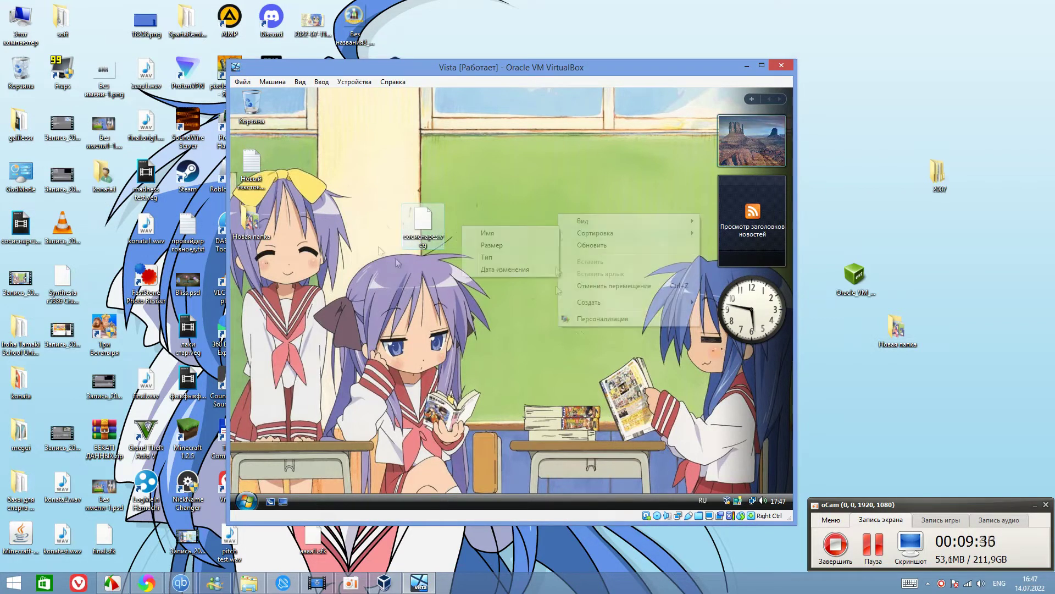
pyautogui.click(584, 319)
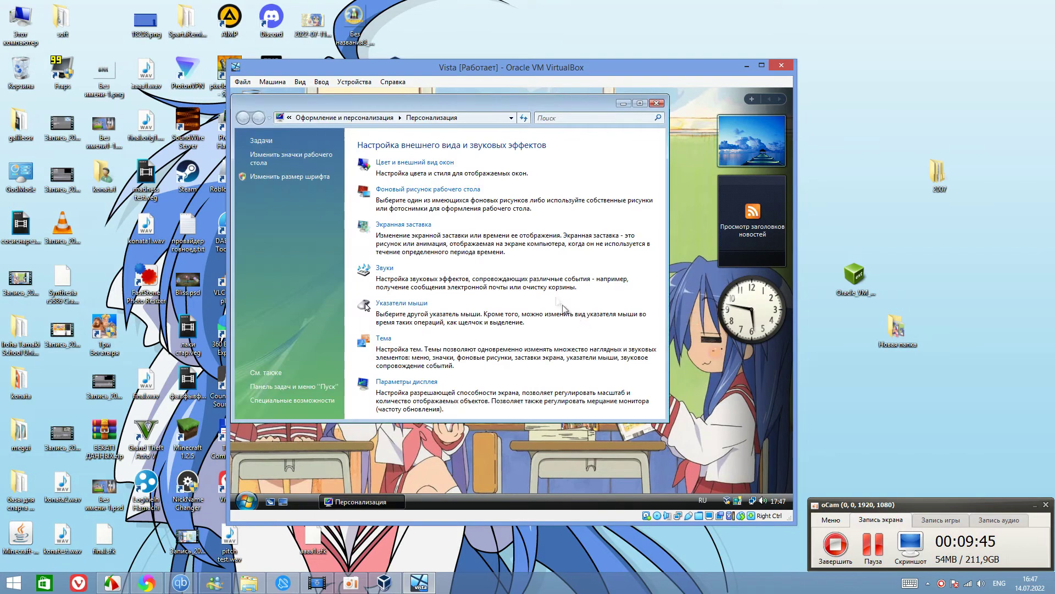
pyautogui.click(419, 165)
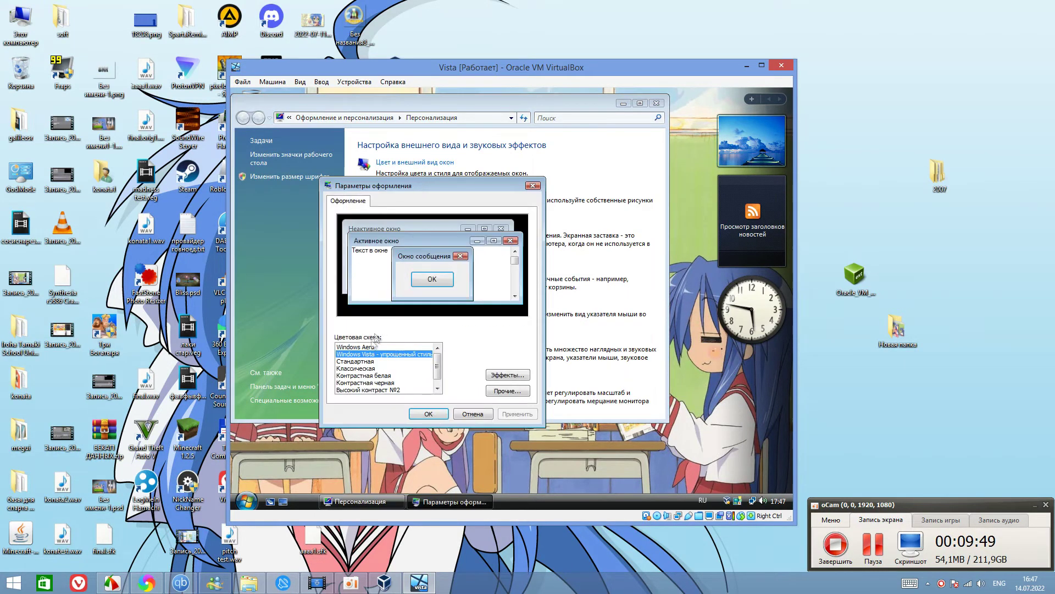
pyautogui.click(365, 347)
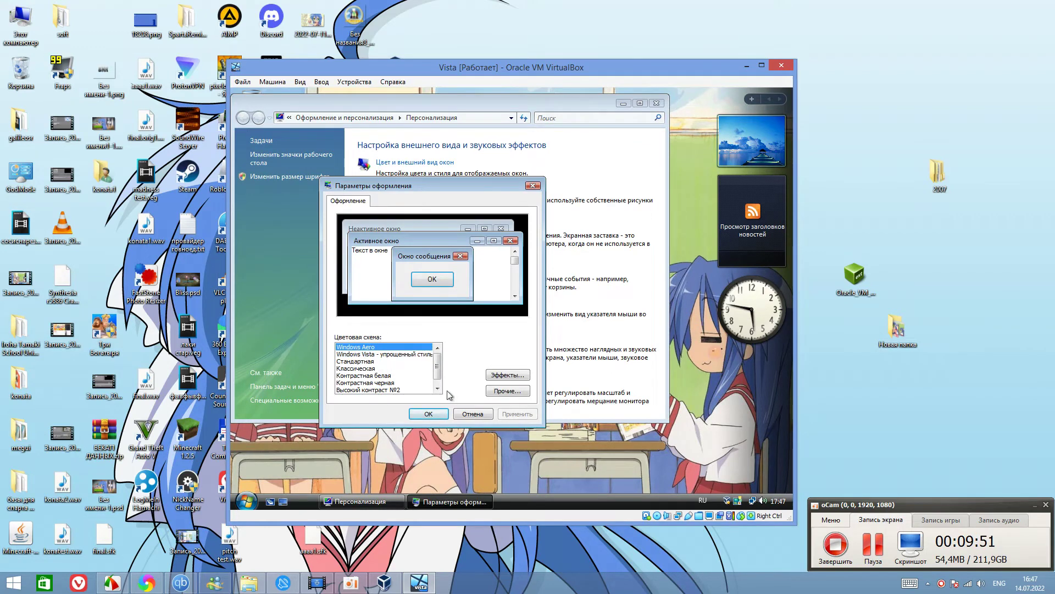
pyautogui.click(516, 415)
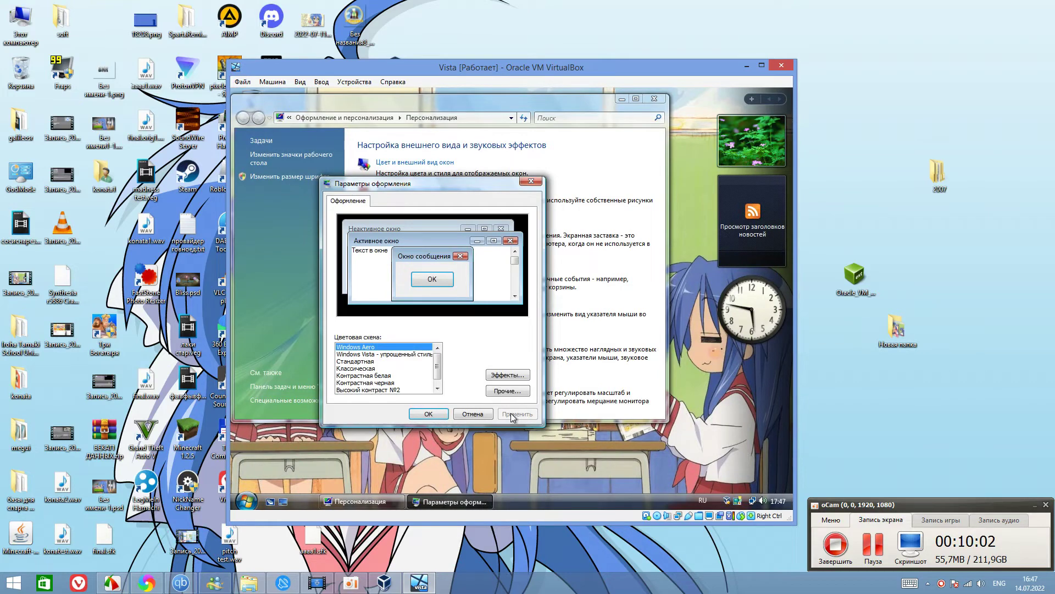
pyautogui.click(434, 416)
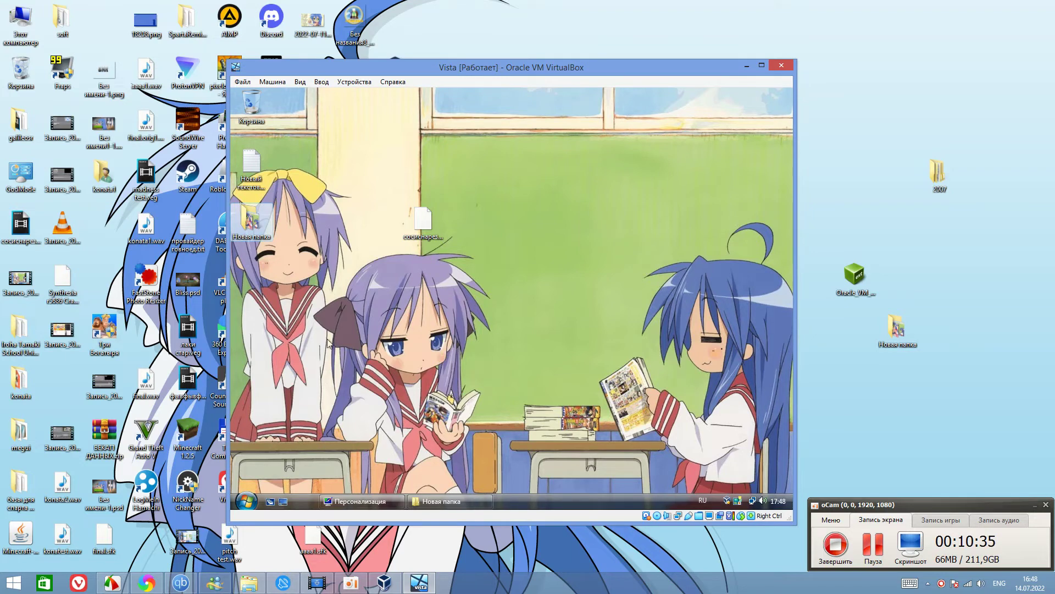
# Step: Bring up Vista's Start menu and the Personalization window to check the Aero transparency effect
pyautogui.click(247, 501)
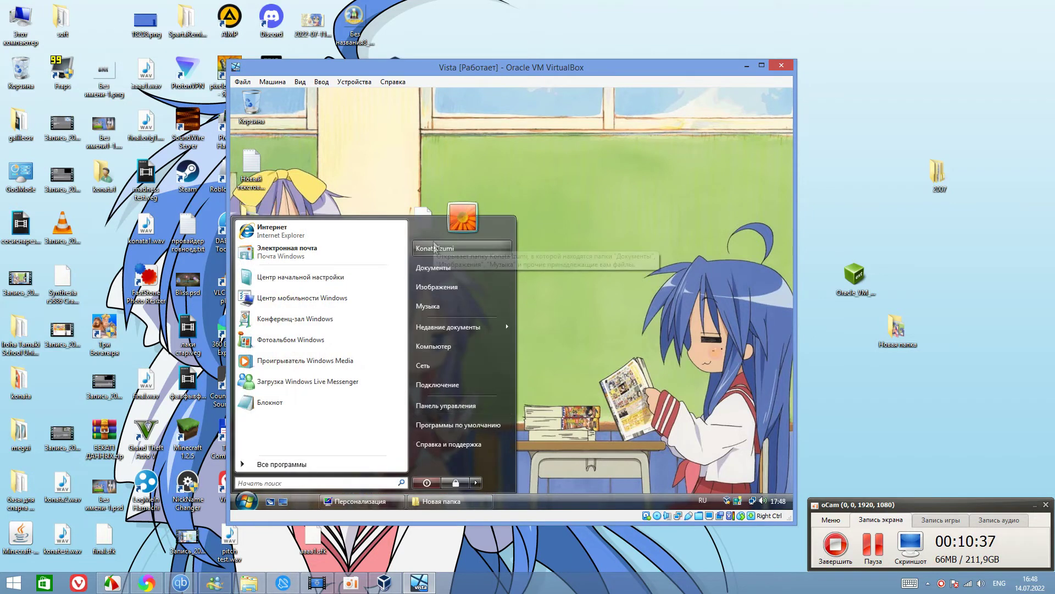
pyautogui.rightClick(586, 274)
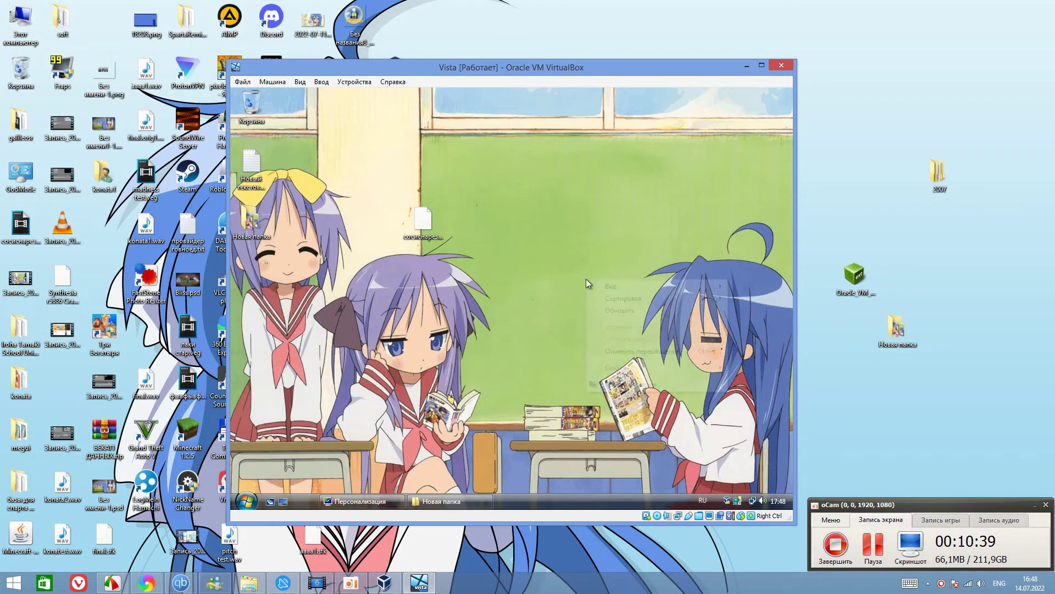
pyautogui.click(618, 385)
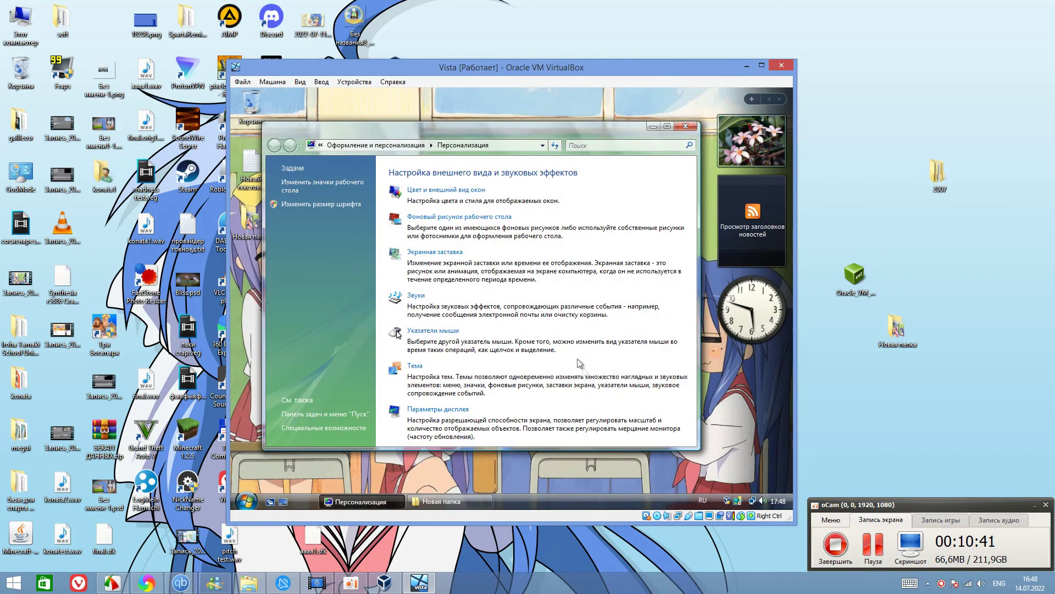